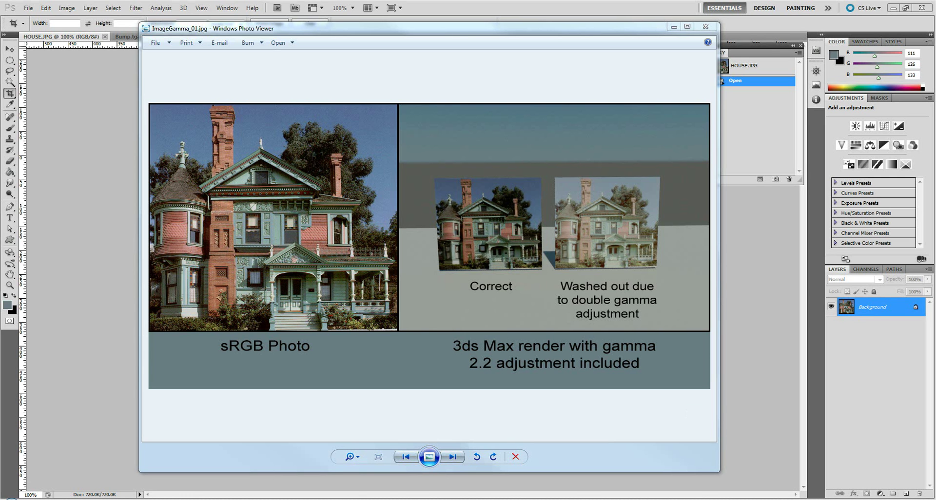
# Dismiss the example images and sample the colour at the centre of the bump map to check its RGB values, keeping the foreground colour.
pyautogui.moveTo(0, 92); pyautogui.dragTo(522, 30)
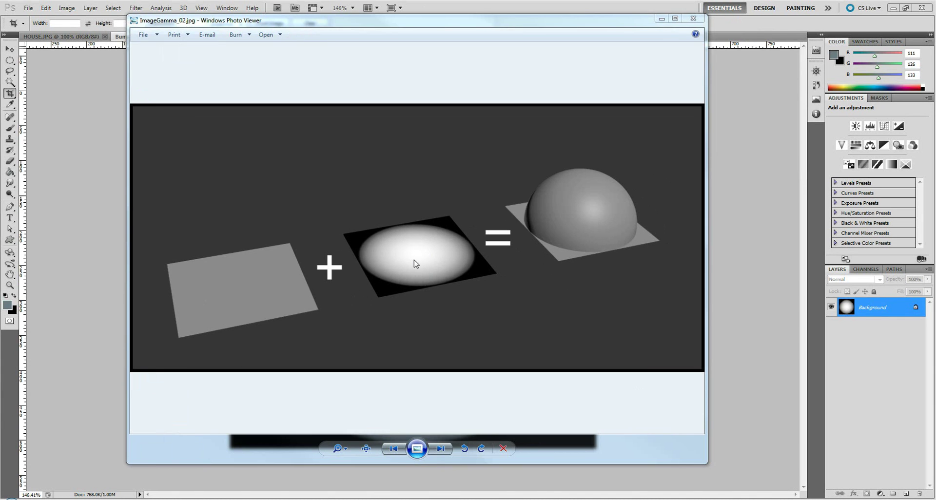
pyautogui.click(660, 19)
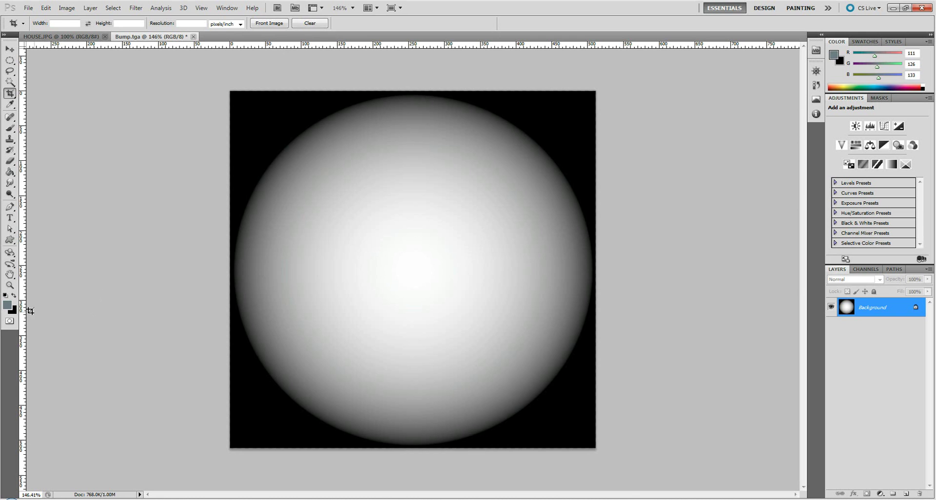
pyautogui.click(7, 305)
pyautogui.click(423, 273)
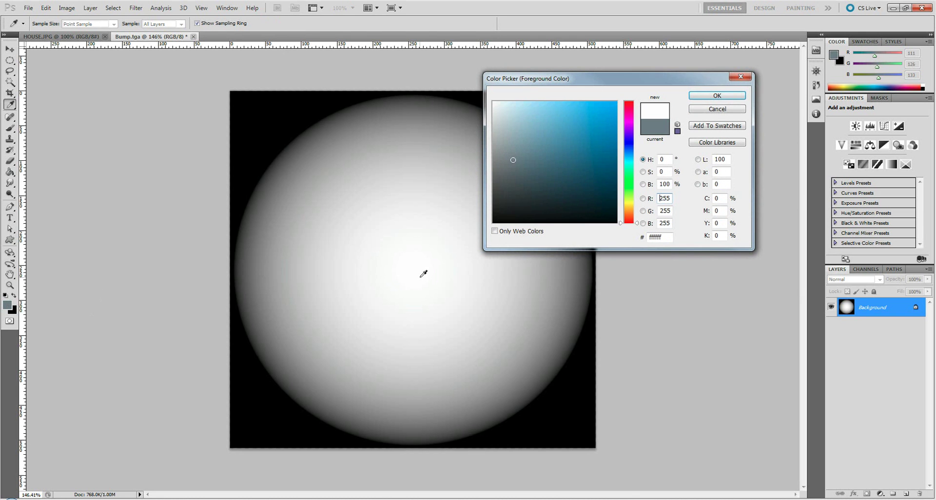
pyautogui.doubleClick(666, 198)
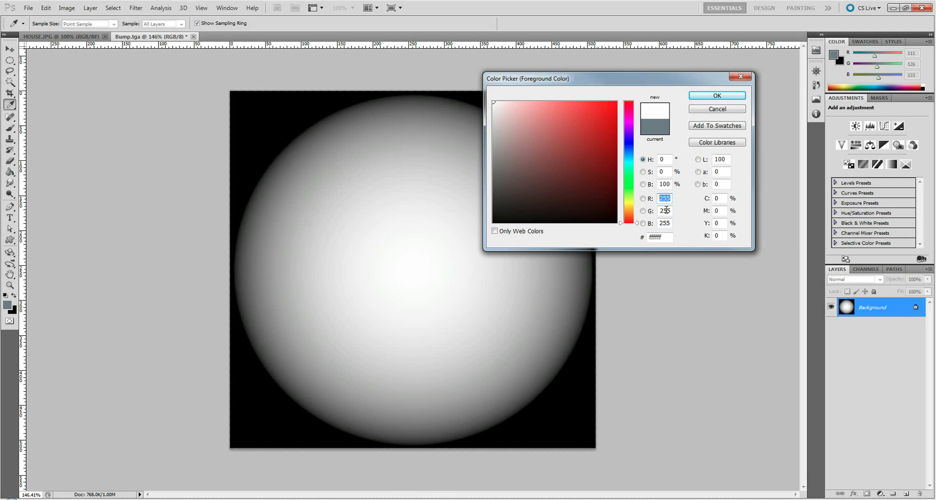
pyautogui.click(716, 109)
pyautogui.press('c')
# Sample the bump map's black area outside the circle to check its RGB values, discarding the picked colour.
pyautogui.click(7, 304)
pyautogui.moveTo(536, 279); pyautogui.dragTo(598, 261)
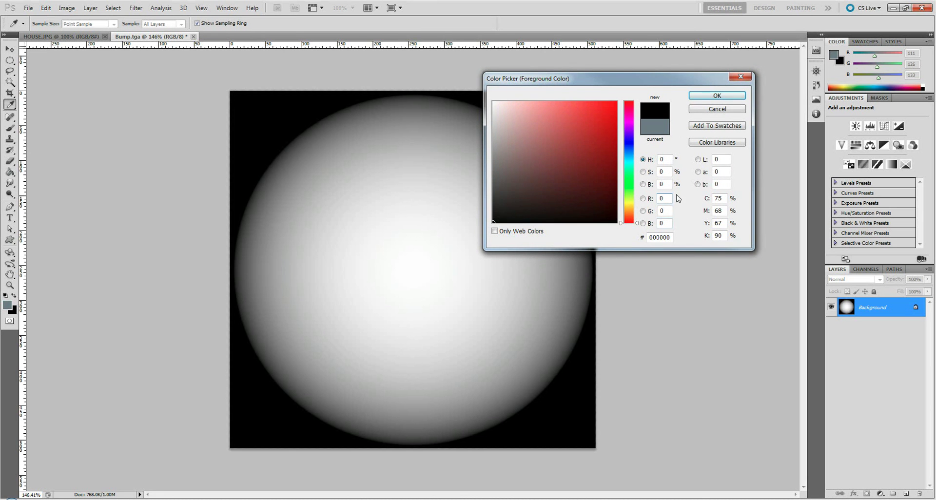
pyautogui.click(712, 108)
pyautogui.press('c')
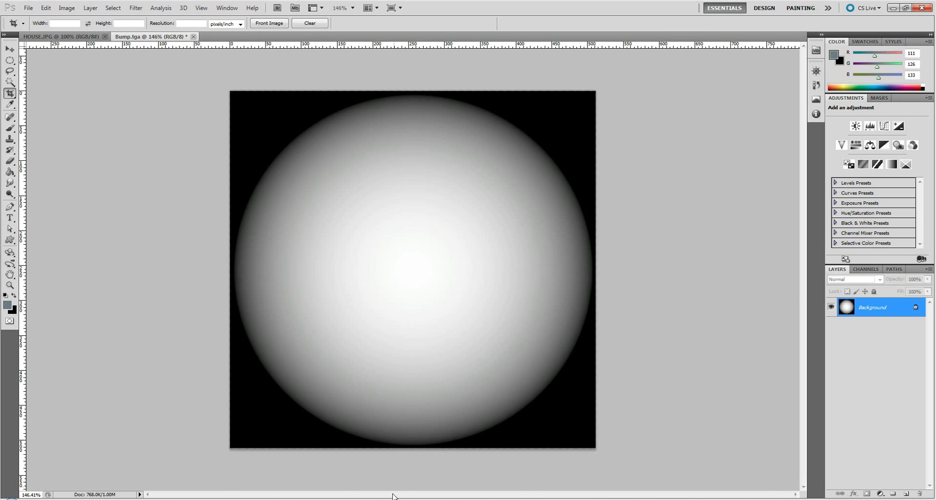
# Examine the graph of the original bump profile in Illustrator and return to Bump.tga in Photoshop.
pyautogui.click(375, 495)
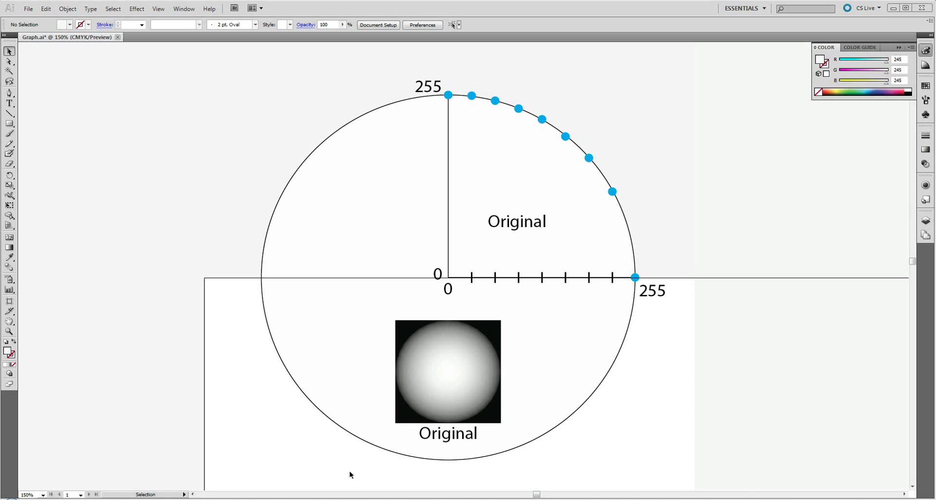
pyautogui.moveTo(330, 499)
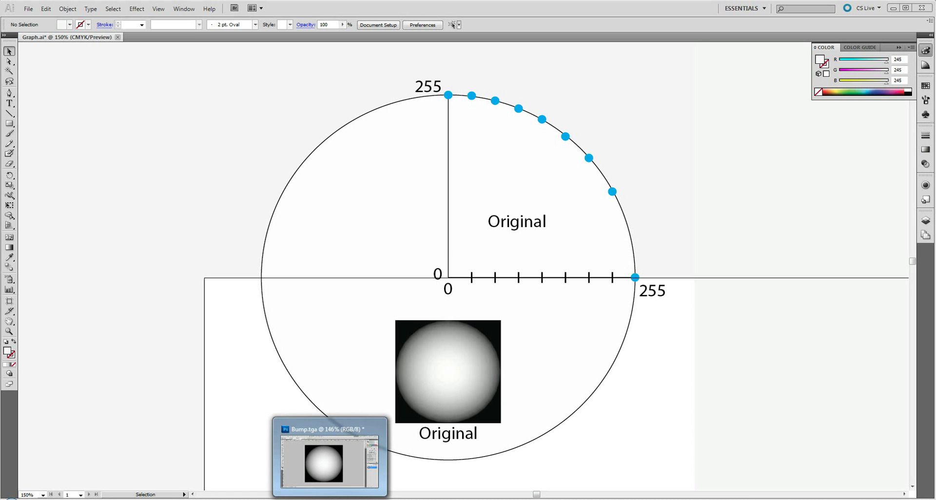
pyautogui.click(369, 469)
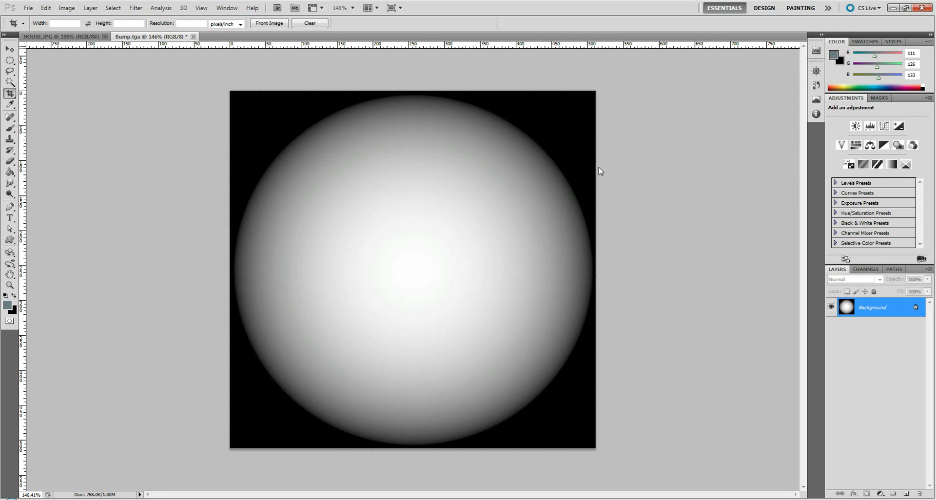
# Show the guides and crop the bump map to its upper-right quadrant, from the centre to the corner.
pyautogui.click(201, 8)
pyautogui.moveTo(255, 149)
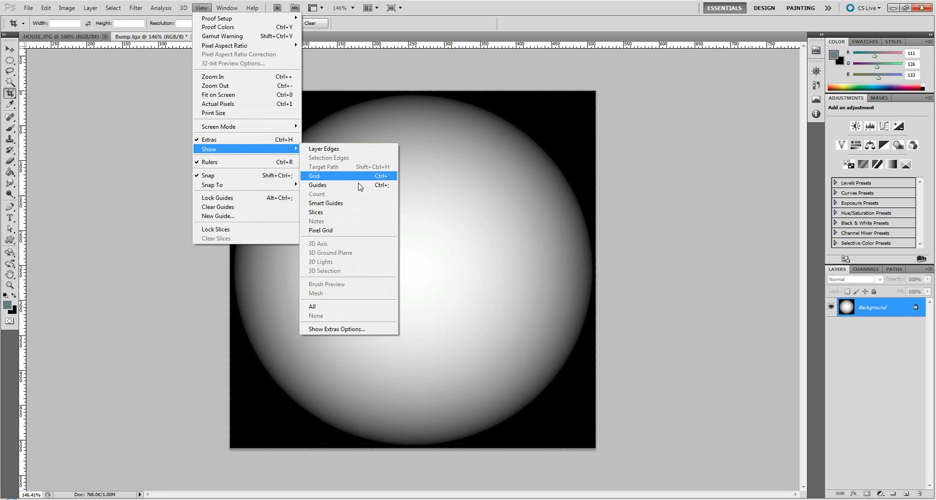
pyautogui.click(353, 189)
pyautogui.moveTo(595, 91); pyautogui.dragTo(412, 270)
pyautogui.press('Return')
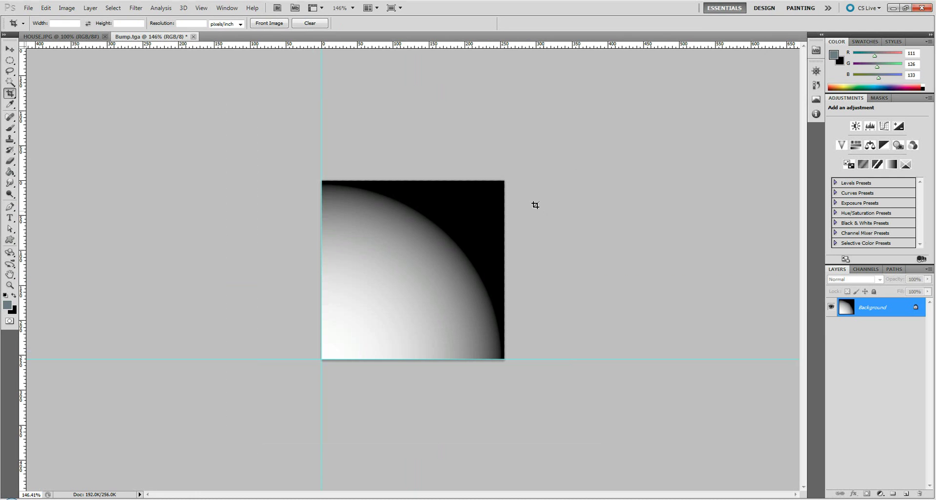
# Add a vertical guide at about 32 px and sample the image colour near the guide's lower end.
pyautogui.click(201, 8)
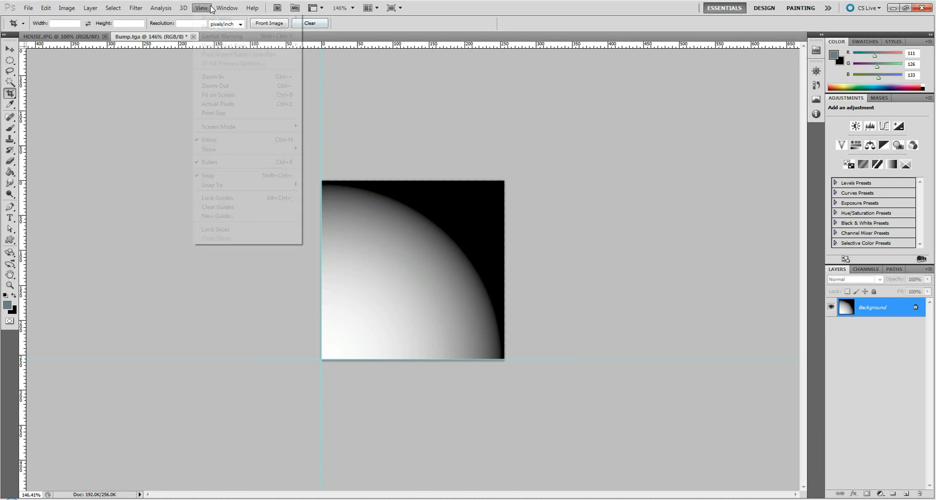
pyautogui.click(232, 216)
pyautogui.write('30')
pyautogui.press('Return')
pyautogui.hotkey('ctrl', '+')
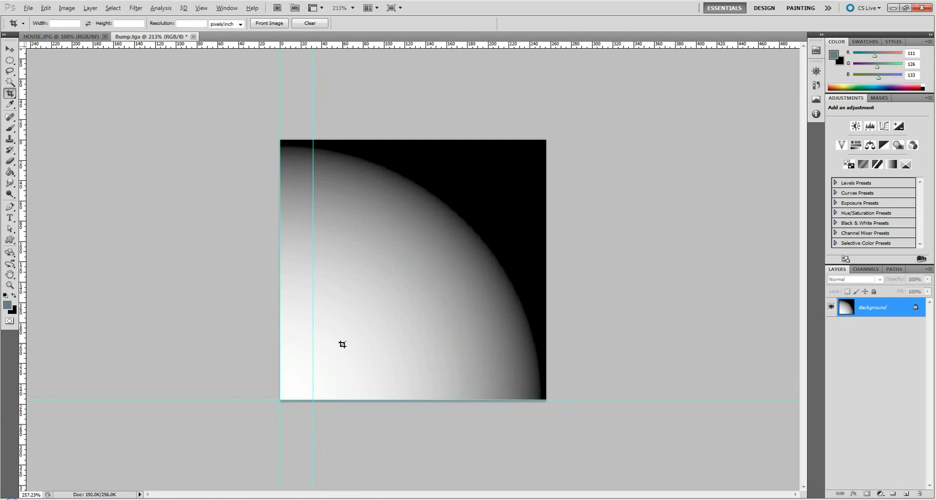
pyautogui.hotkey('ctrl', '+')
pyautogui.click(7, 305)
pyautogui.click(292, 430)
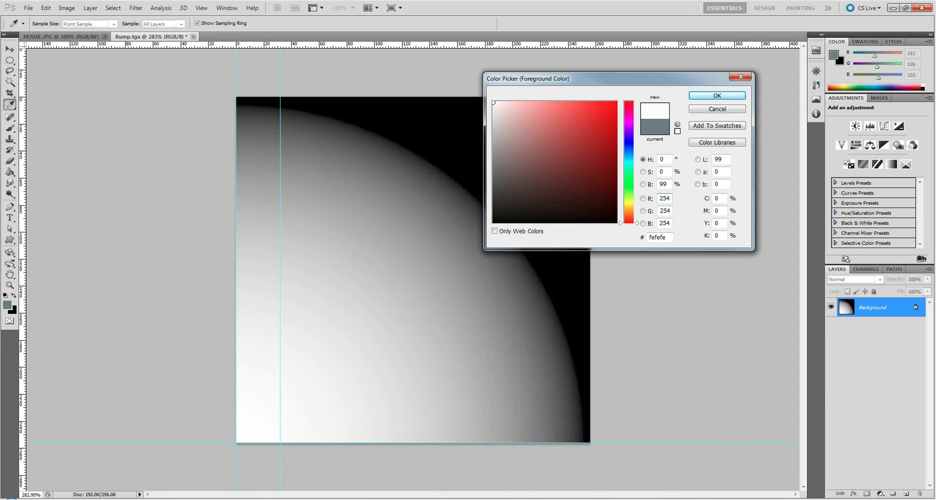
# Compare the bump profile graph in Illustrator with the plane-plus-map example in ImageGamma_02.jpg.
pyautogui.click(369, 458)
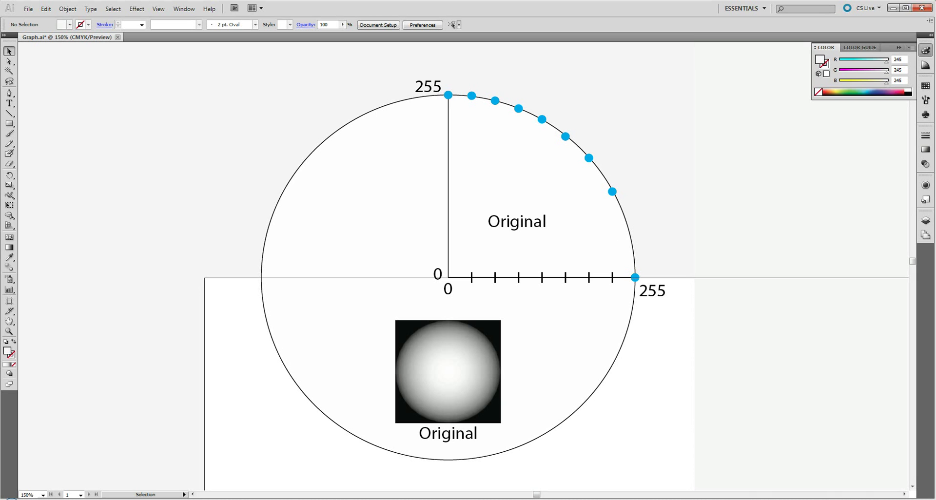
pyautogui.click(580, 462)
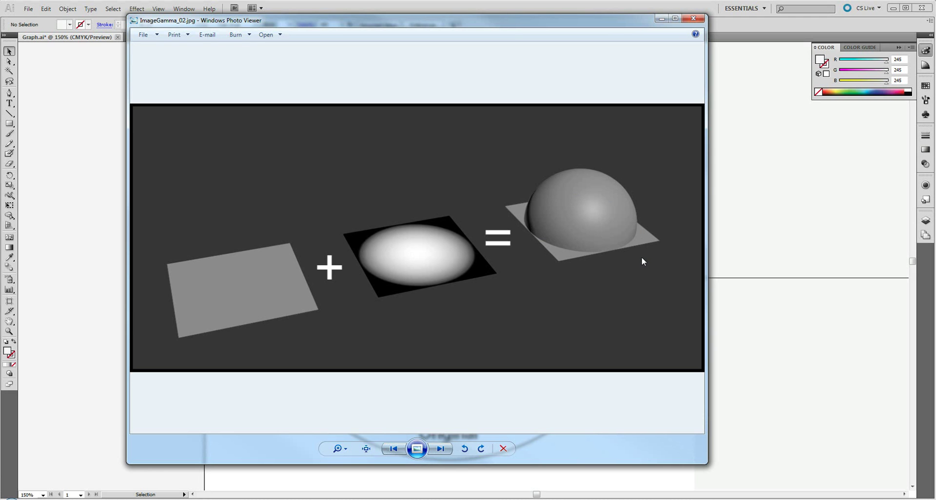
pyautogui.hotkey('alt', 'Tab')
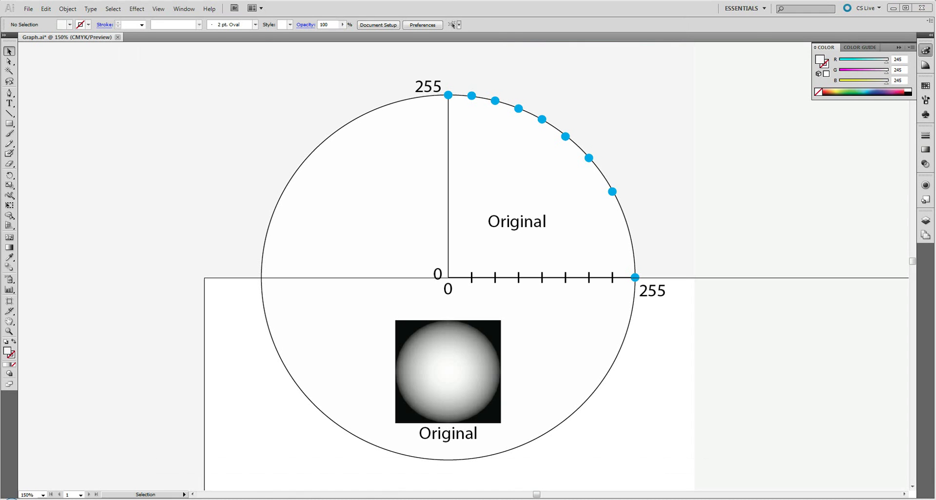
# Switch to 3ds Max and apply a Displace modifier to the plane.
pyautogui.hotkey('alt', 'Tab')
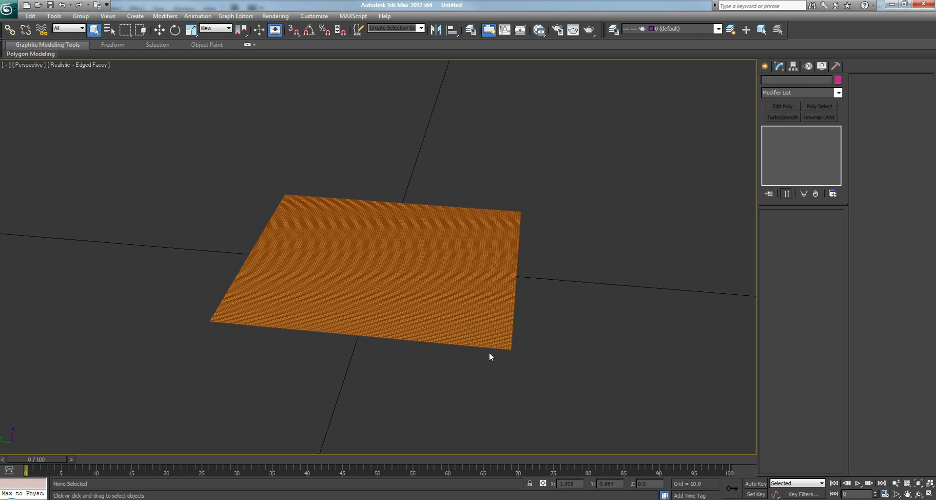
pyautogui.click(411, 267)
pyautogui.scroll(4, 408, 270)
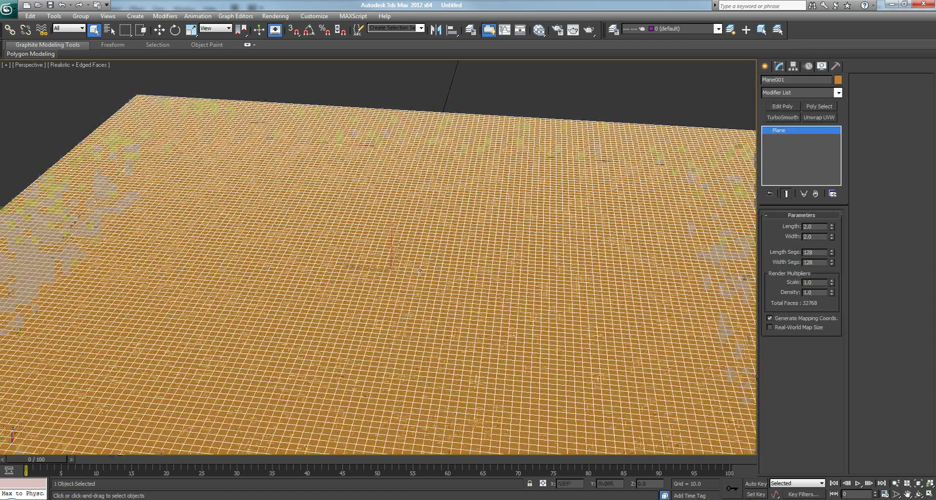
pyautogui.scroll(-5, 424, 269)
pyautogui.click(649, 279)
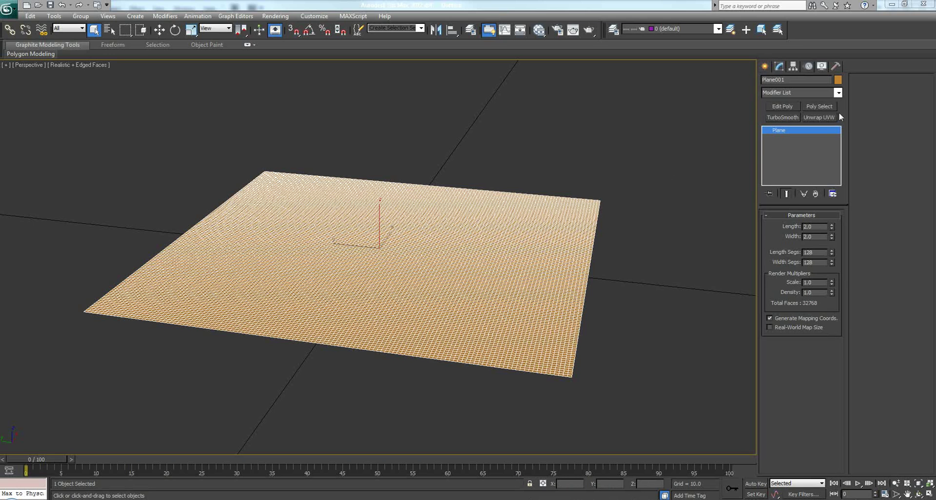
pyautogui.click(837, 93)
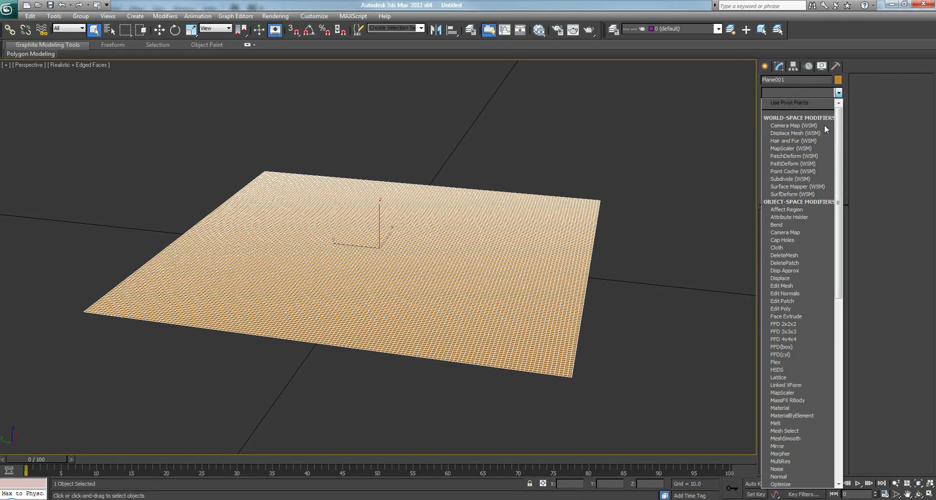
pyautogui.click(779, 278)
# Load Bump.tga as the Displace modifier's map, using the system default gamma.
pyautogui.click(794, 328)
pyautogui.doubleClick(392, 142)
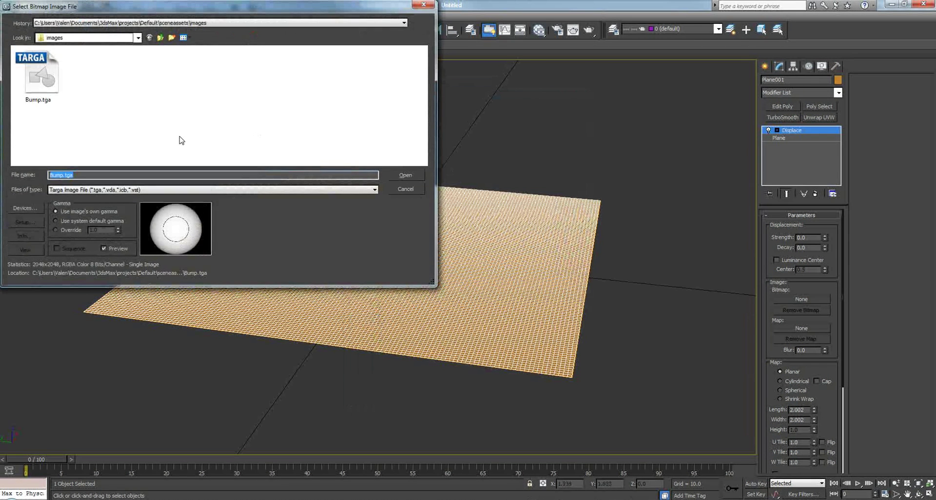
pyautogui.click(38, 74)
pyautogui.click(88, 220)
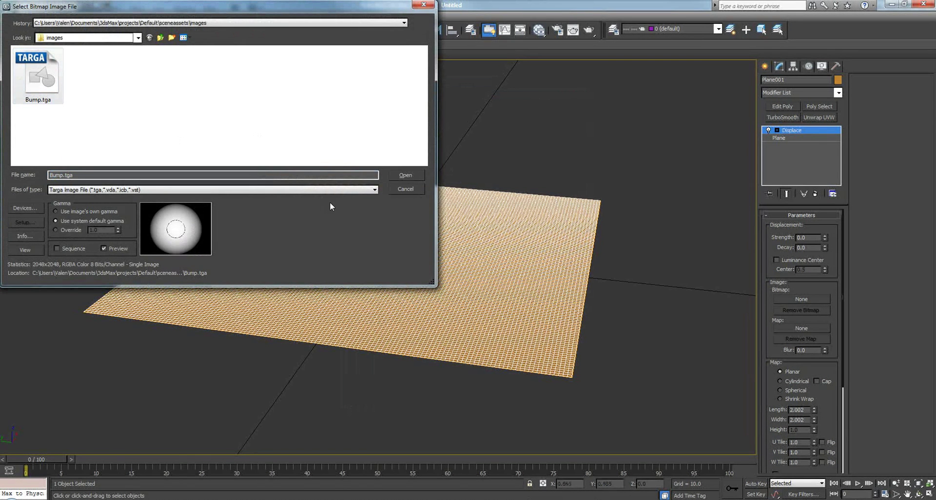
pyautogui.click(402, 176)
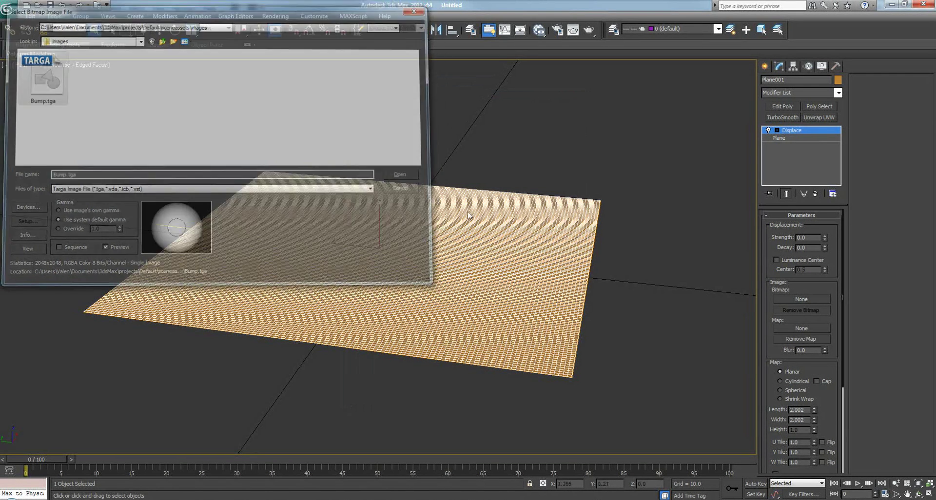
# Set the displacement strength to 1.0, deselect the plane and inspect the displaced shape.
pyautogui.doubleClick(801, 237)
pyautogui.write('1')
pyautogui.press('Return')
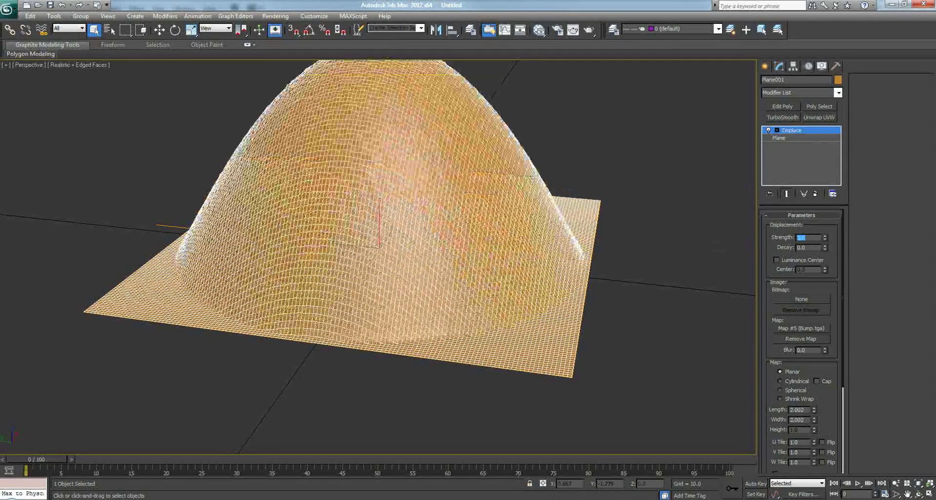
pyautogui.moveTo(511, 154); pyautogui.dragTo(613, 189, button='middle')
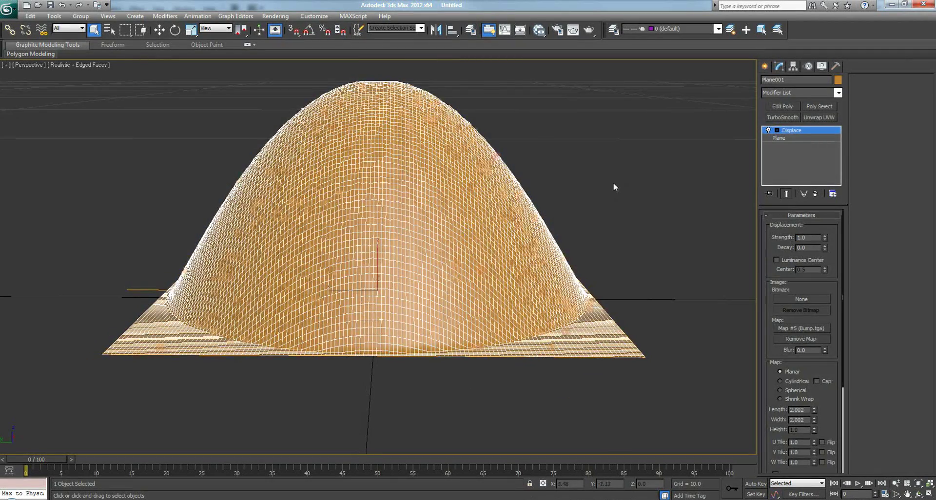
pyautogui.click(626, 179)
pyautogui.keyDown('alt'); pyautogui.moveTo(467, 238); pyautogui.dragTo(487, 236, button='middle'); pyautogui.keyUp('alt')
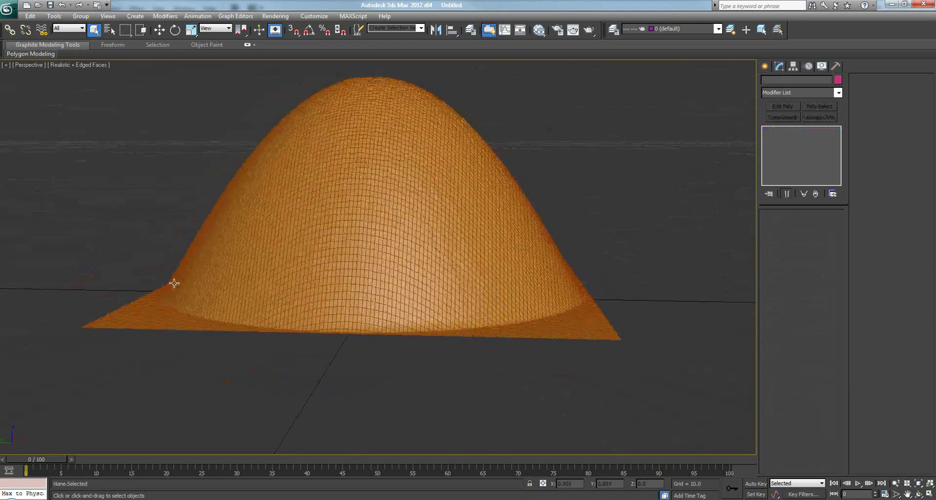
pyautogui.keyDown('alt'); pyautogui.moveTo(370, 235); pyautogui.dragTo(406, 240, button='middle'); pyautogui.keyUp('alt')
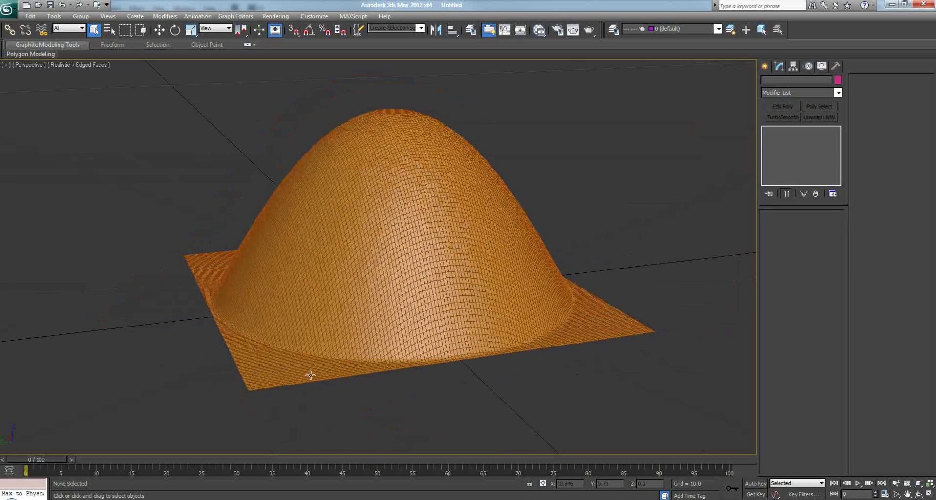
# Switch to Maya and apply the displaceD deformer to the selected plane.
pyautogui.click(280, 499)
pyautogui.click(335, 472)
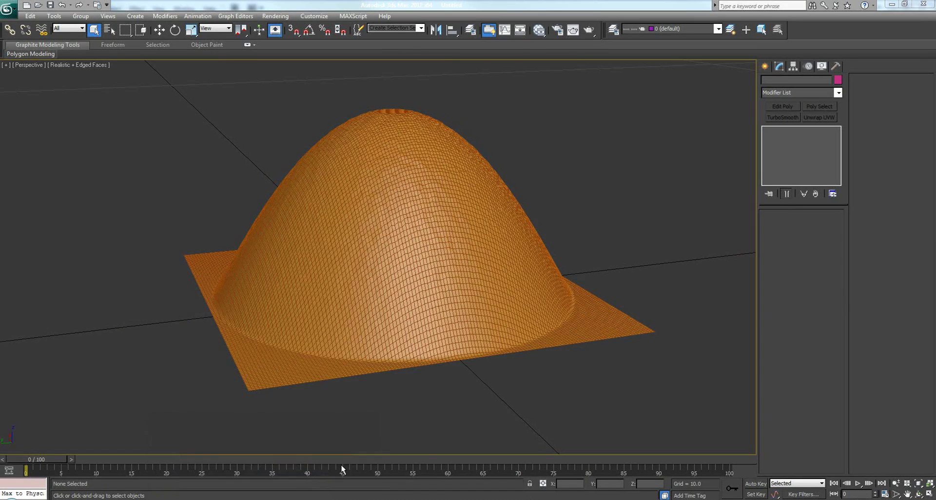
pyautogui.click(410, 261)
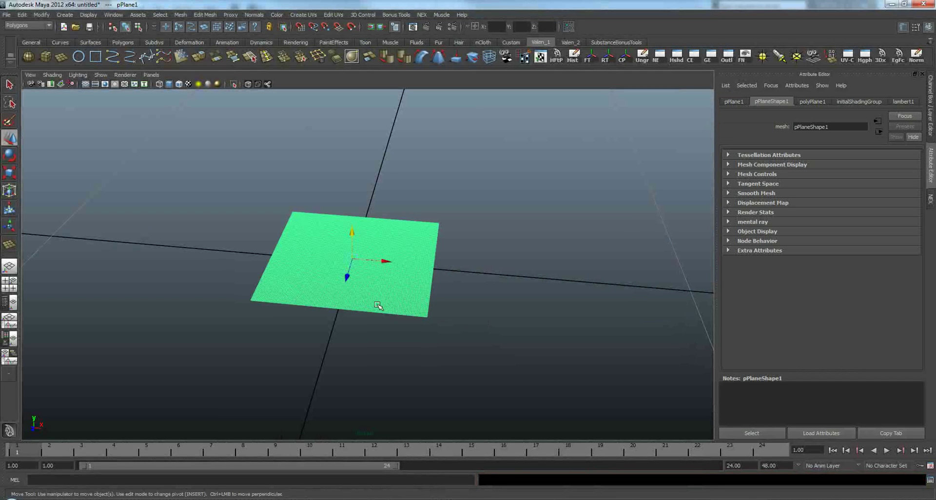
pyautogui.moveTo(373, 293)
pyautogui.keyDown('alt'); pyautogui.mouseDown()
pyautogui.moveTo(380, 282)
pyautogui.moveTo(372, 286)
pyautogui.mouseUp(); pyautogui.keyUp('alt')
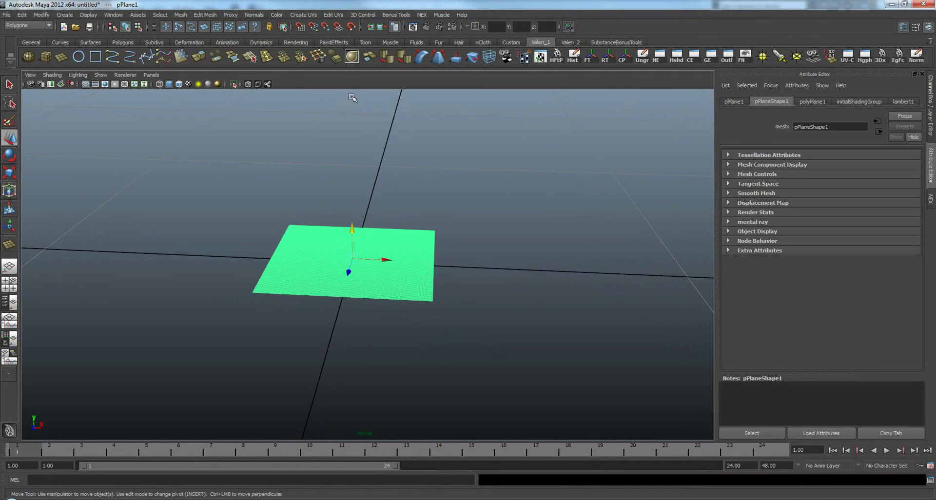
pyautogui.click(569, 43)
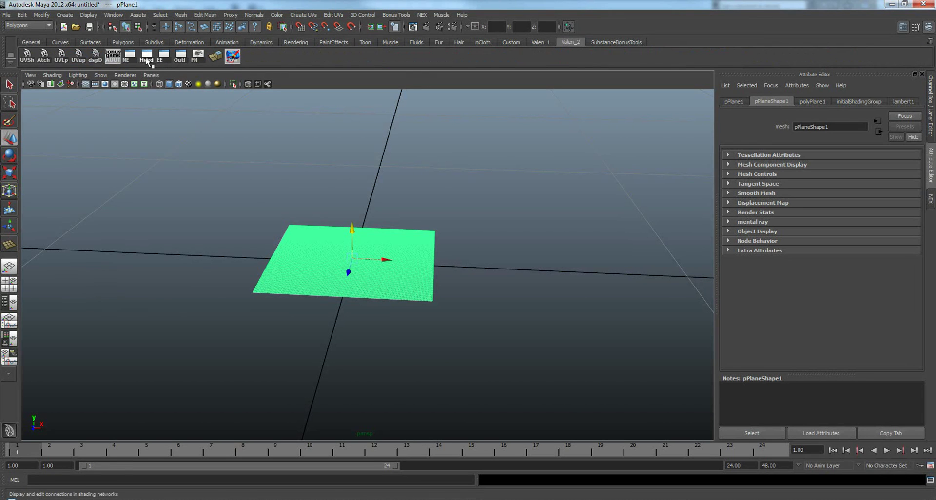
pyautogui.click(96, 55)
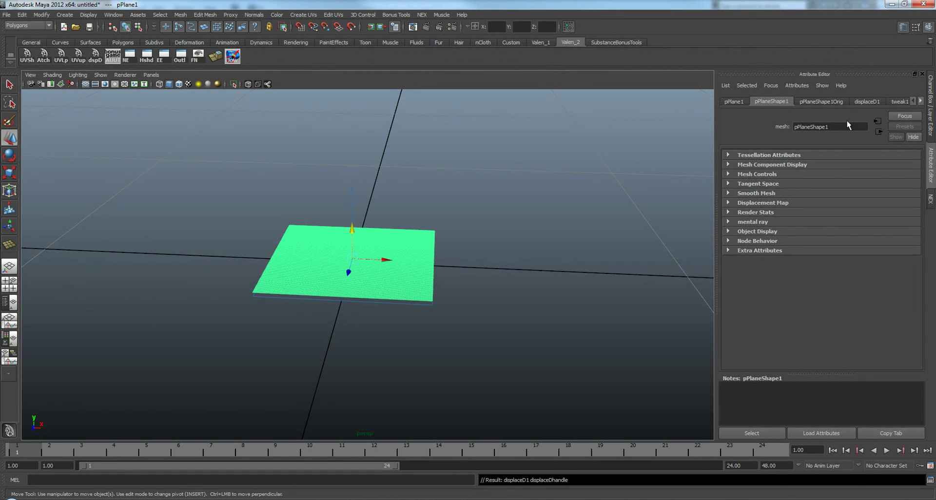
# Assign a File texture to displaceD1's Color1 and load the bump image from the project's images/gamma folder.
pyautogui.click(869, 101)
pyautogui.click(911, 175)
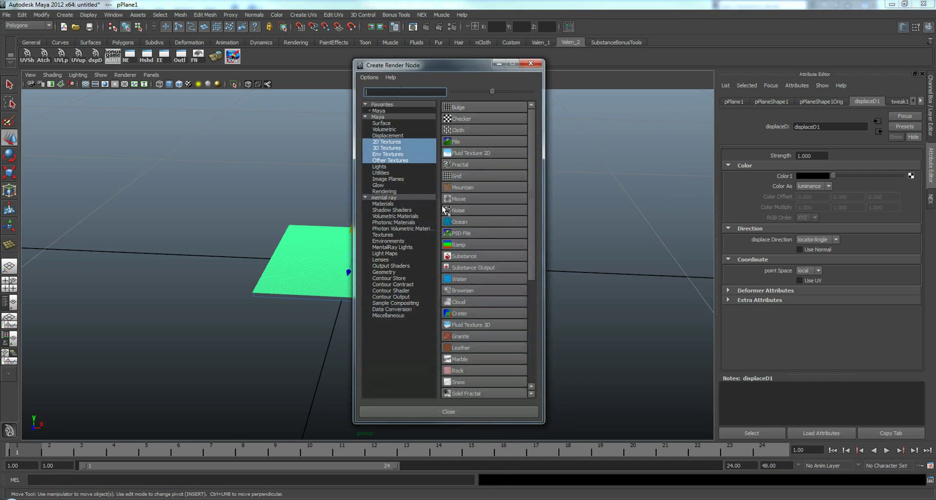
pyautogui.click(458, 142)
pyautogui.click(811, 246)
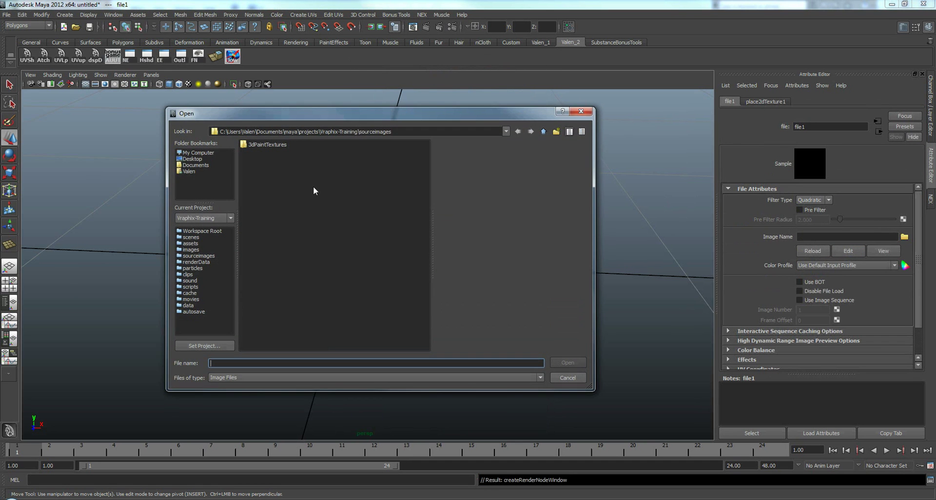
pyautogui.click(544, 131)
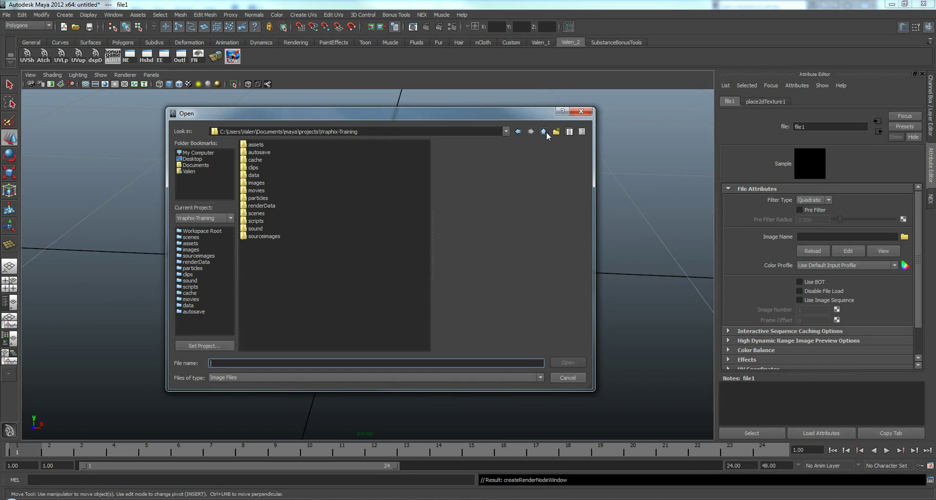
pyautogui.doubleClick(257, 183)
pyautogui.doubleClick(258, 152)
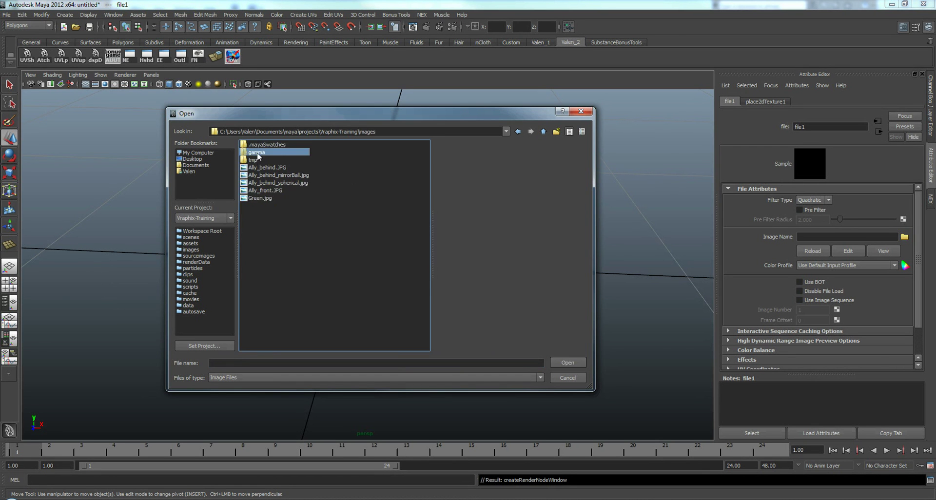
pyautogui.doubleClick(275, 145)
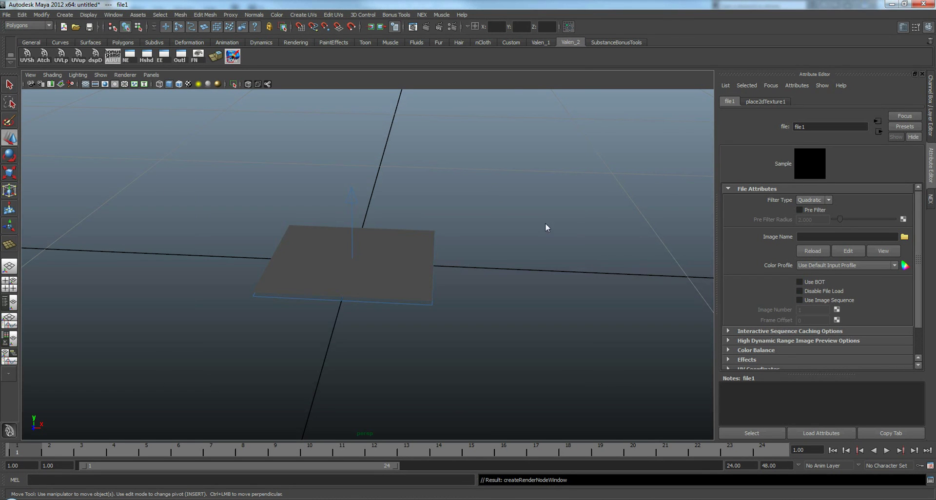
# Return to the displaceD1 settings, enable Use UV and inspect the displaced plane from several angles.
pyautogui.click(878, 130)
pyautogui.keyDown('alt'); pyautogui.moveTo(386, 255); pyautogui.dragTo(418, 262); pyautogui.keyUp('alt')
pyautogui.click(808, 280)
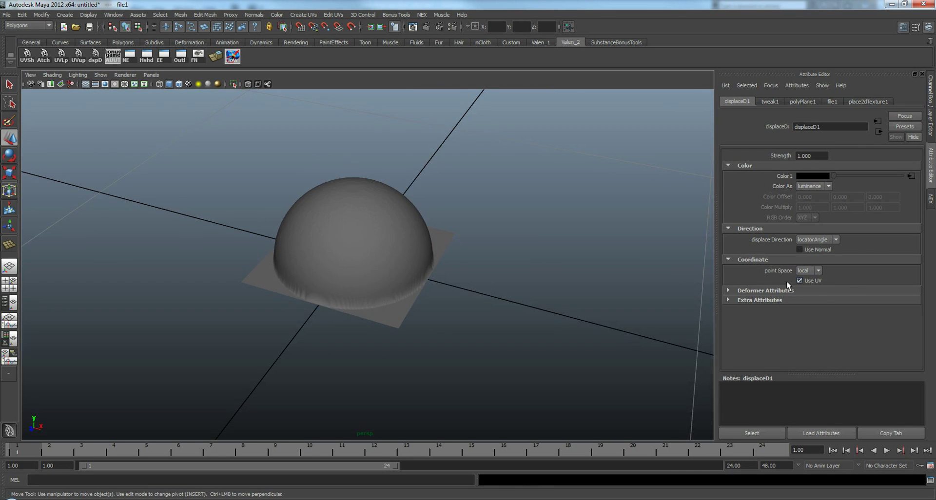
pyautogui.keyDown('alt'); pyautogui.moveTo(495, 285); pyautogui.dragTo(447, 267); pyautogui.keyUp('alt')
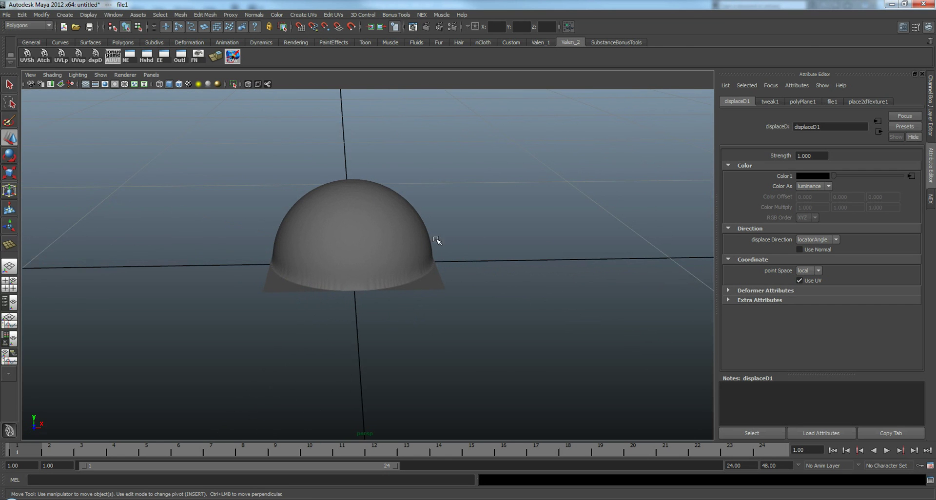
pyautogui.keyDown('alt'); pyautogui.moveTo(294, 242); pyautogui.dragTo(455, 259, button='right'); pyautogui.keyUp('alt')
pyautogui.keyDown('alt'); pyautogui.moveTo(455, 259); pyautogui.dragTo(457, 277); pyautogui.keyUp('alt')
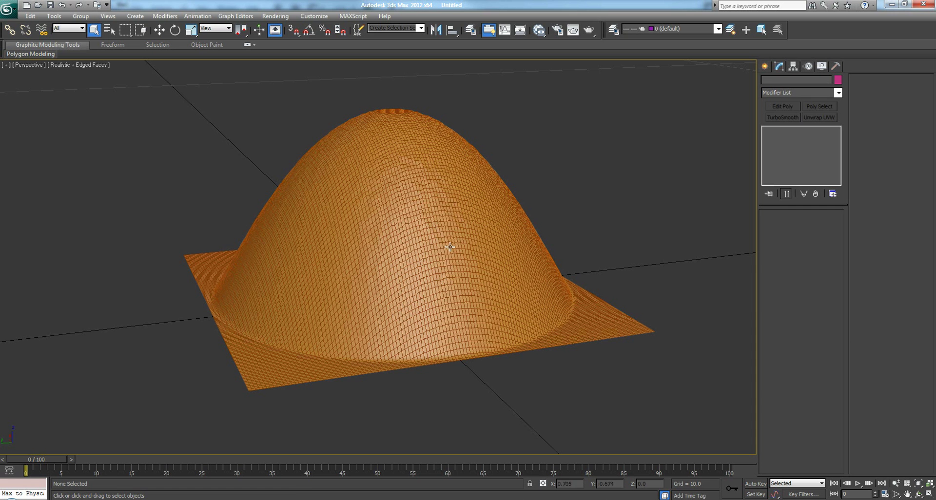
# Switch to 3ds Max, select the displaced plane and review the bitmap input gamma in the Gamma/LUT preferences, leaving without changes.
pyautogui.click(356, 162)
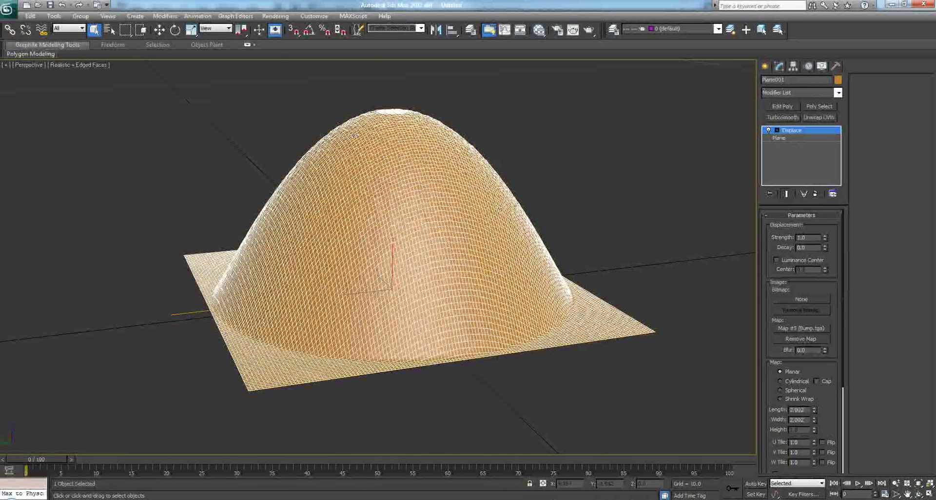
pyautogui.click(276, 16)
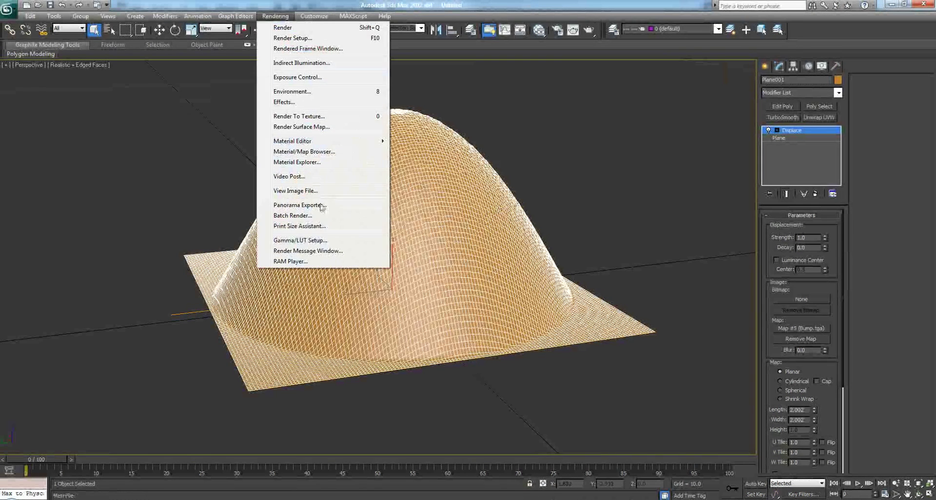
pyautogui.click(311, 242)
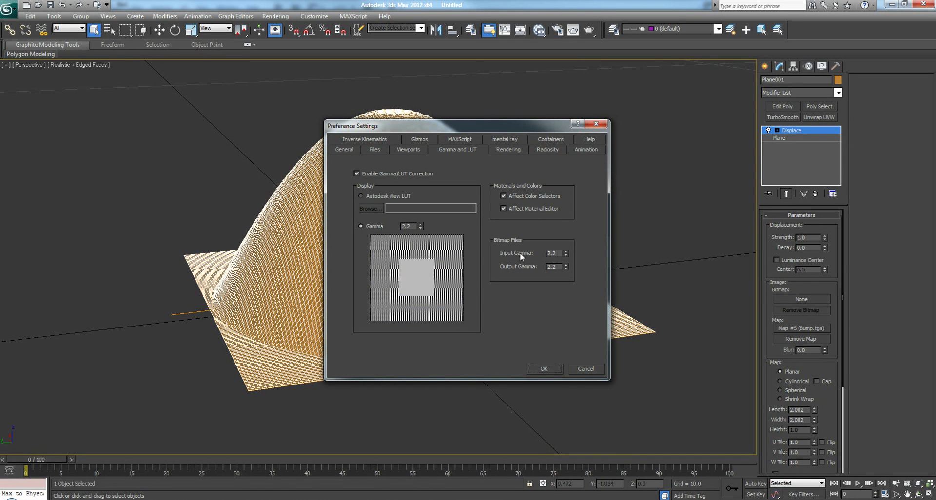
pyautogui.doubleClick(560, 254)
pyautogui.click(580, 368)
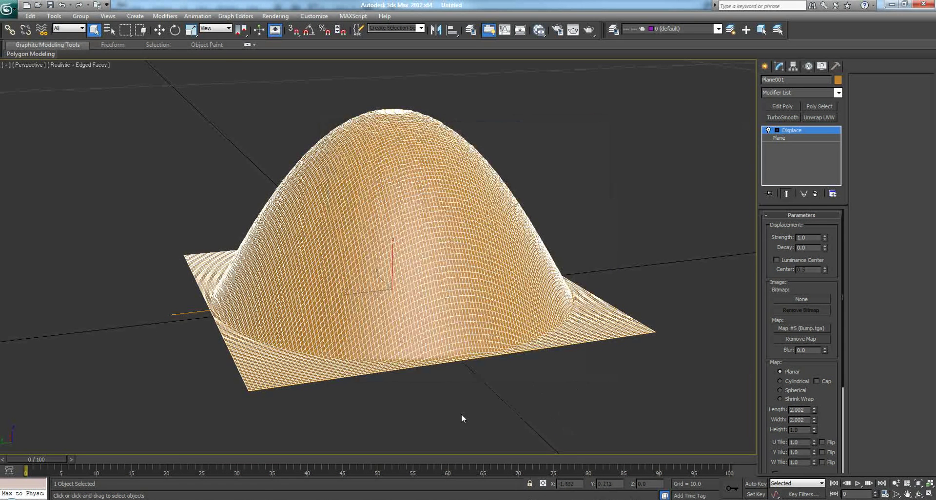
# Switch to Photoshop and apply an Exposure adjustment to Bump.tga with Gamma Correction set to .45.
pyautogui.click(461, 414)
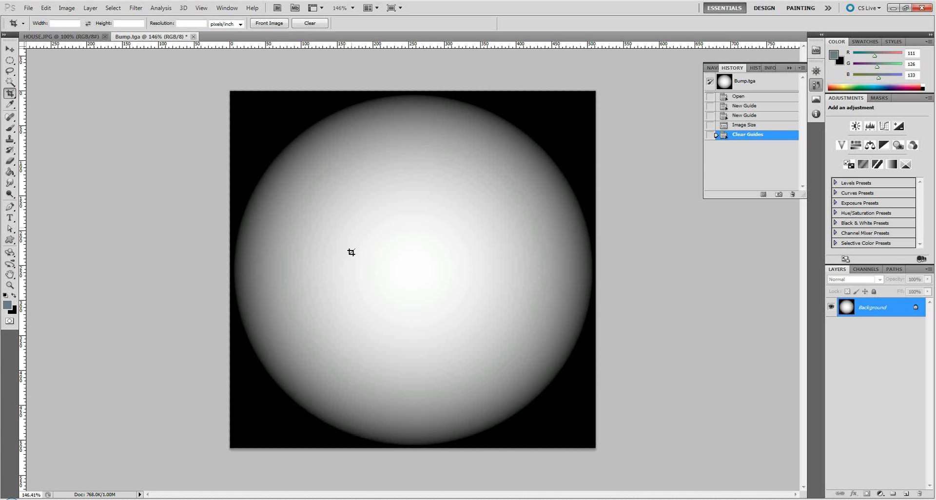
pyautogui.click(66, 8)
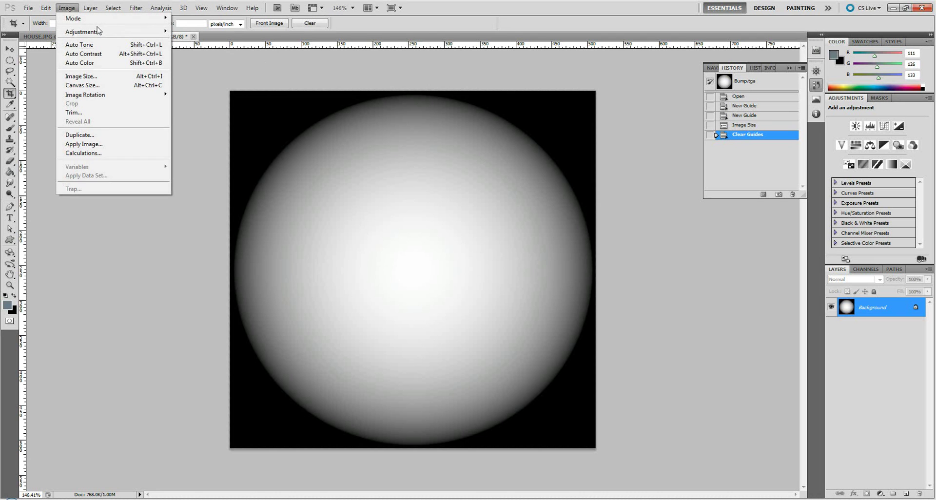
pyautogui.moveTo(100, 32)
pyautogui.click(192, 58)
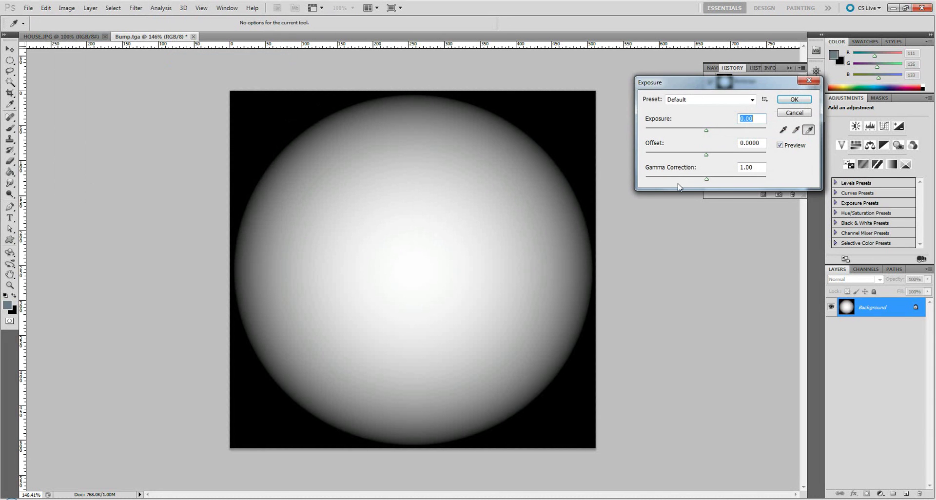
pyautogui.click(762, 167)
pyautogui.write('.45')
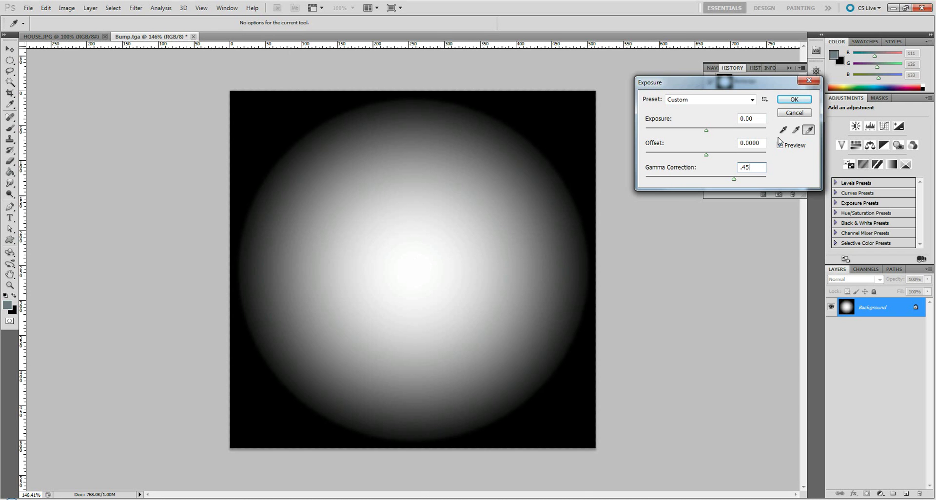
pyautogui.click(793, 100)
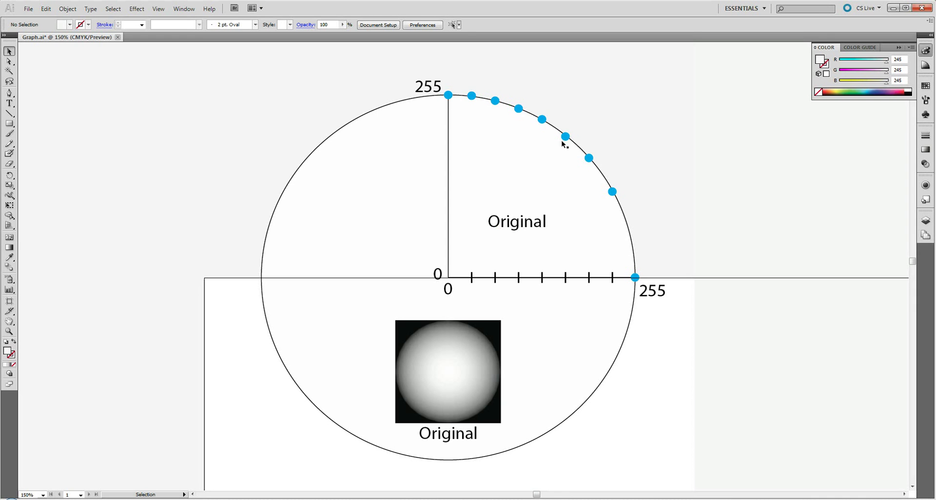
# Switch to Illustrator and compare the Original curve with the 3ds Max gamma-adjusted curve in Graph.ai.
pyautogui.moveTo(584, 243); pyautogui.dragTo(176, 239)
pyautogui.moveTo(302, 236); pyautogui.dragTo(853, 231)
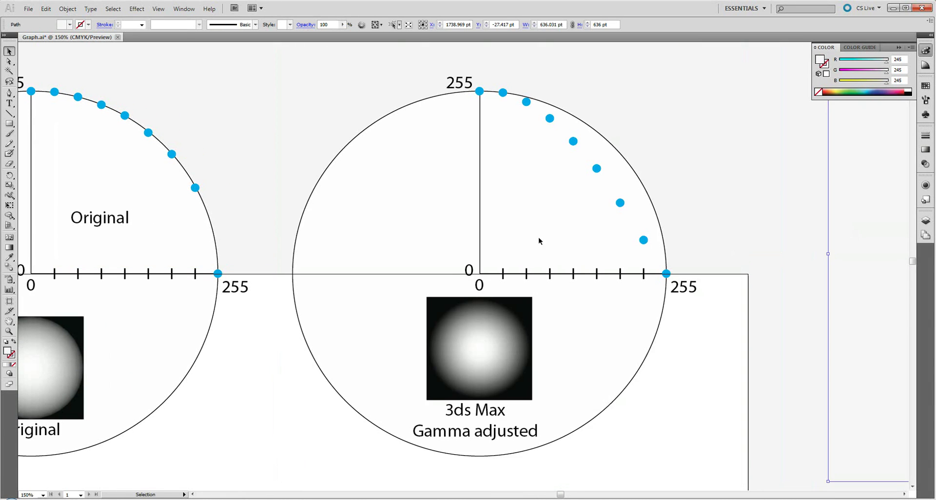
pyautogui.moveTo(555, 259); pyautogui.dragTo(513, 258)
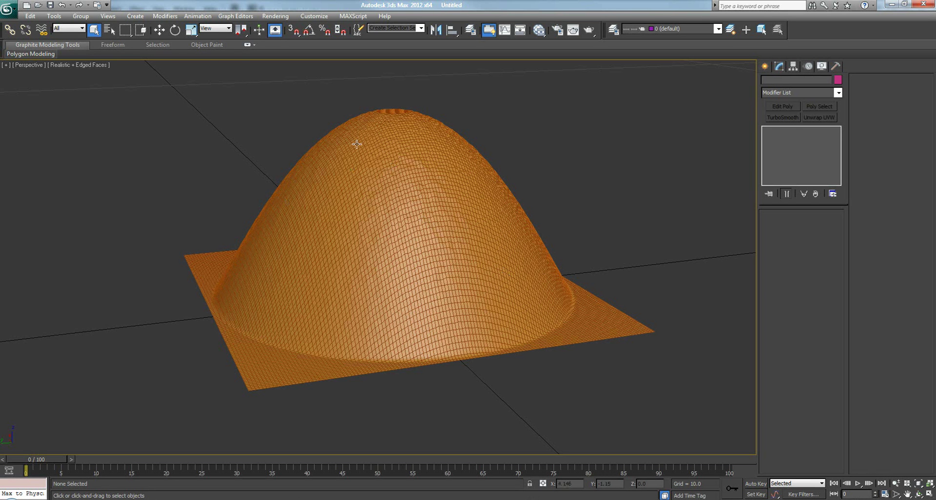
# Switch to 3ds Max and place the plane's displacement map as an instance in the Slate Material Editor.
pyautogui.click(396, 156)
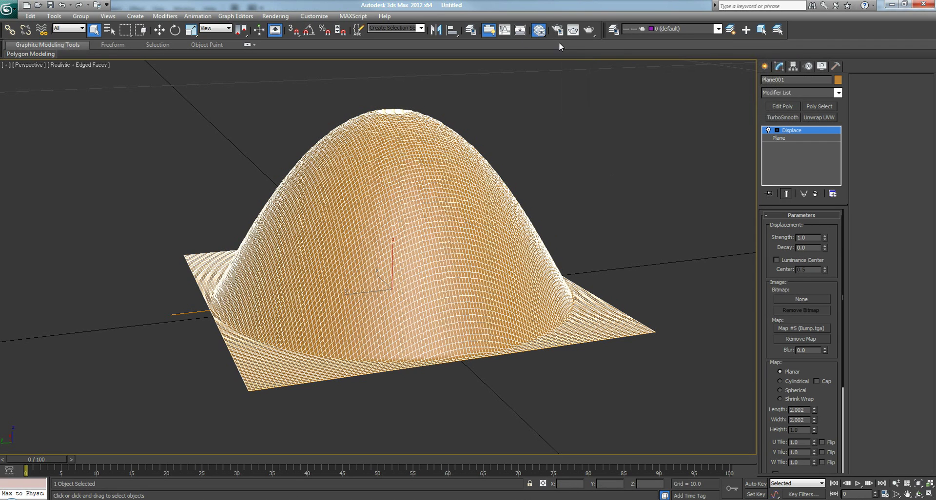
pyautogui.click(538, 29)
pyautogui.moveTo(317, 81); pyautogui.dragTo(277, 28)
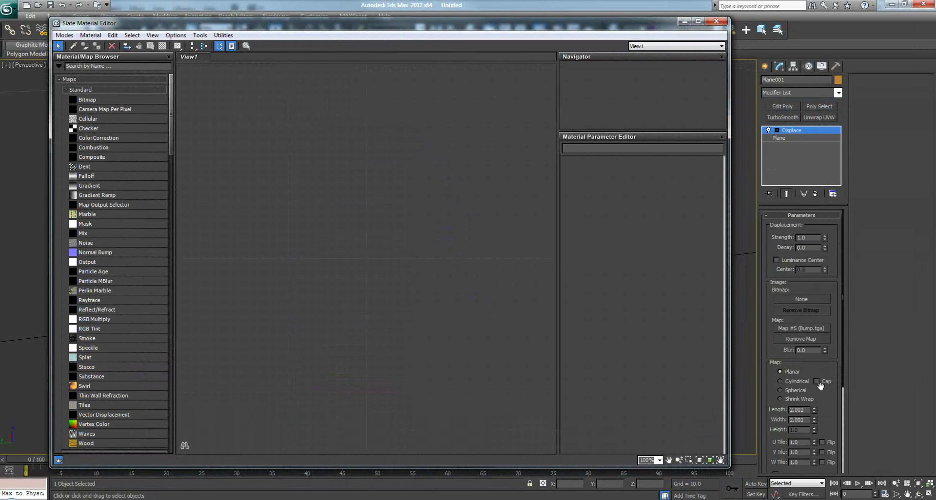
pyautogui.moveTo(802, 329); pyautogui.dragTo(364, 243)
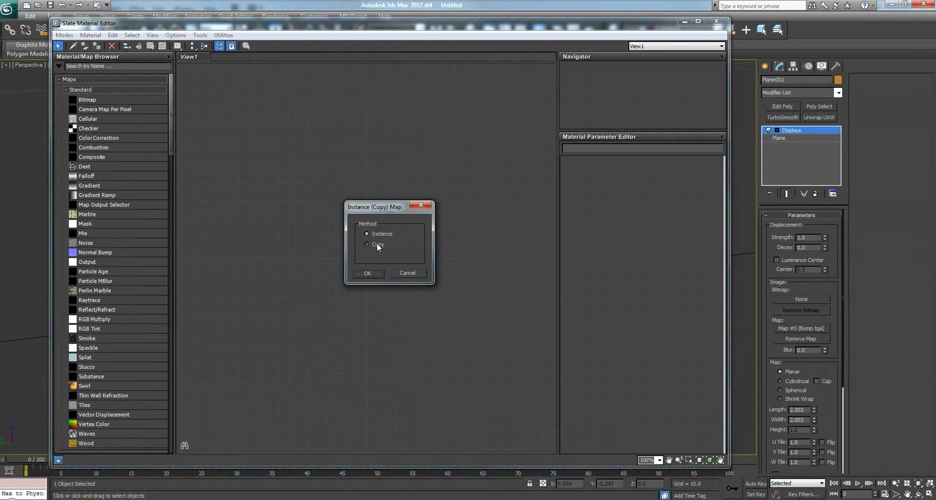
pyautogui.click(374, 273)
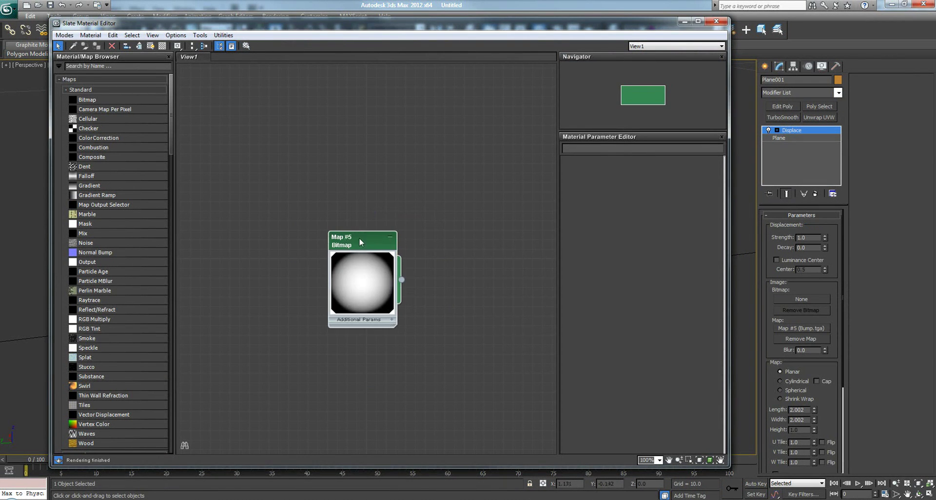
pyautogui.moveTo(351, 212); pyautogui.dragTo(339, 160)
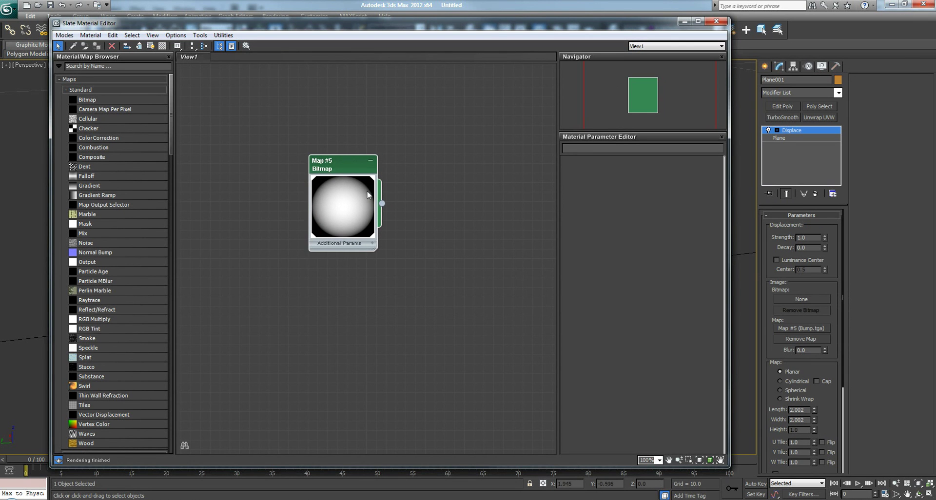
# Add a Color Correction map beside the bitmap node and connect the bitmap to its Map input.
pyautogui.rightClick(429, 201)
pyautogui.moveTo(456, 207)
pyautogui.moveTo(560, 206)
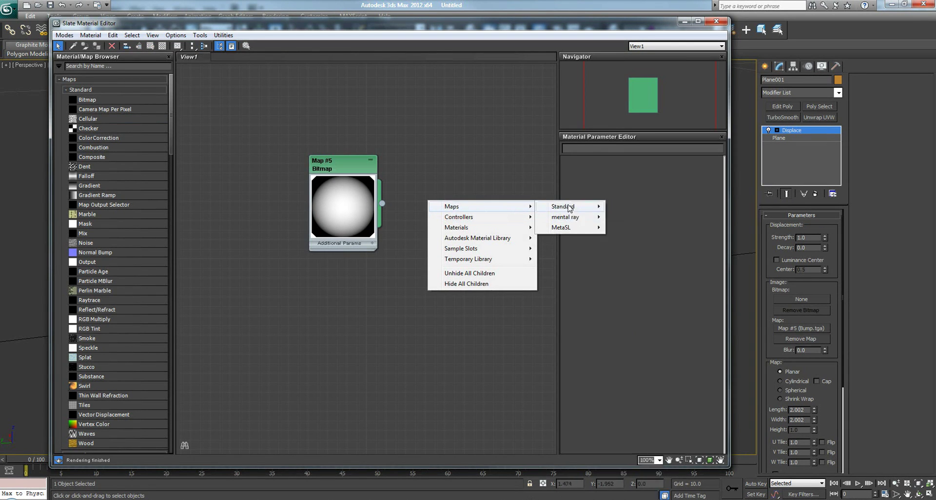
pyautogui.click(640, 207)
pyautogui.doubleClick(405, 199)
pyautogui.moveTo(433, 216); pyautogui.dragTo(482, 141)
pyautogui.doubleClick(482, 146)
pyautogui.moveTo(382, 204); pyautogui.dragTo(445, 228)
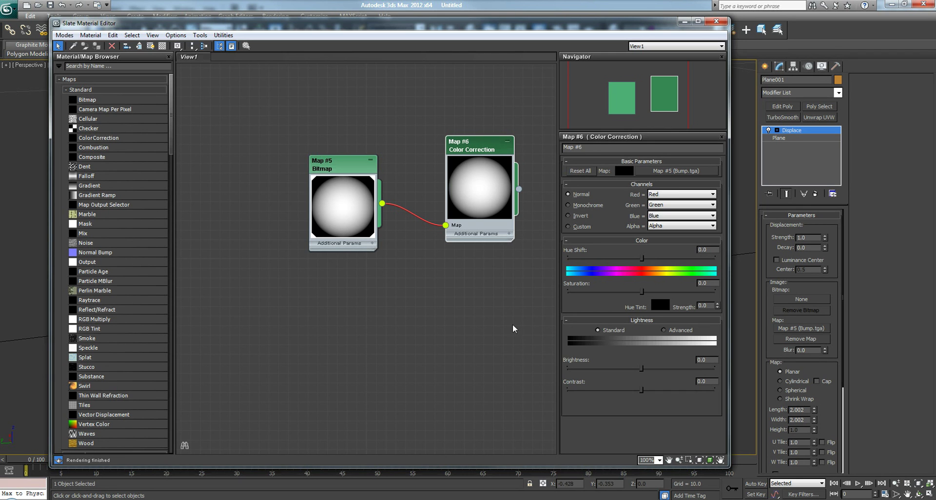
# Switch the Color Correction's lightness to Advanced and set the RGB Gamma/Contrast to 2.2.
pyautogui.click(670, 330)
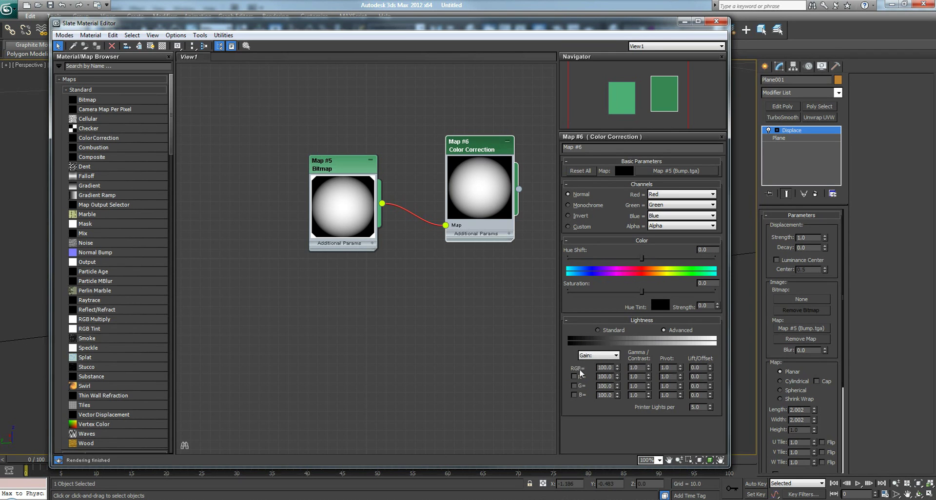
pyautogui.doubleClick(642, 367)
pyautogui.write('2.2')
pyautogui.press('Return')
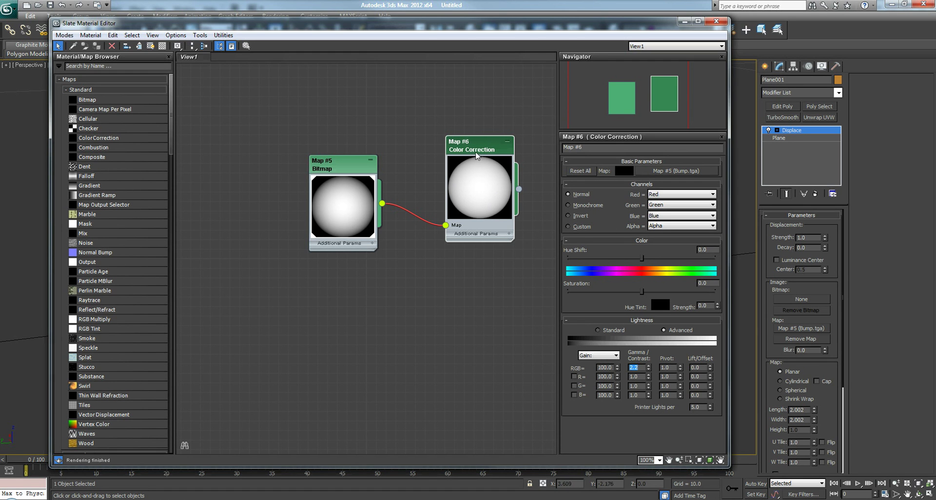
pyautogui.moveTo(478, 158); pyautogui.dragTo(469, 158)
# Replace the Displace modifier's map with an instance of the Color Correction, close the material editor and inspect the deselected shape.
pyautogui.moveTo(385, 24); pyautogui.dragTo(325, 300)
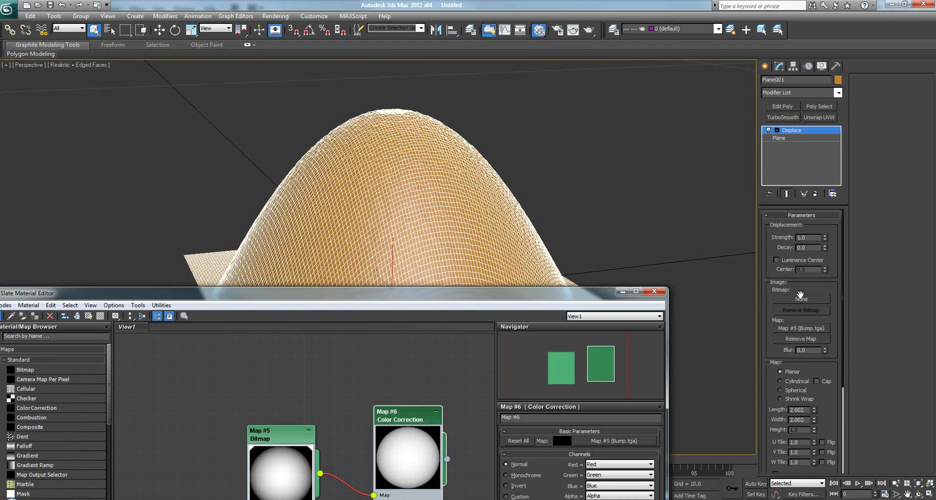
pyautogui.click(802, 340)
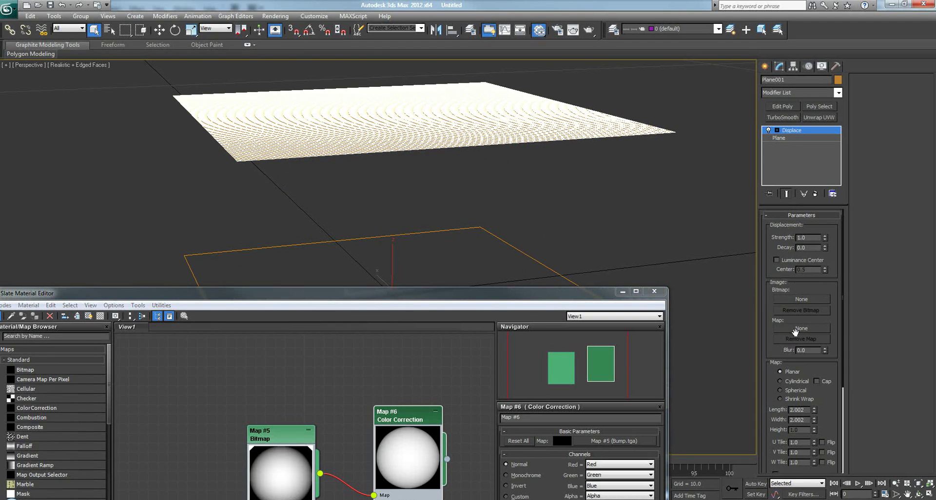
pyautogui.moveTo(449, 461); pyautogui.dragTo(787, 329)
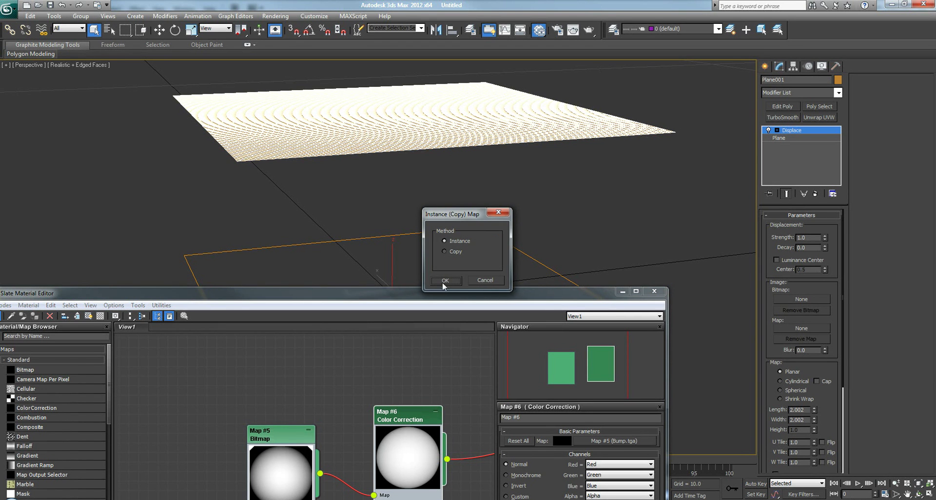
pyautogui.click(444, 280)
pyautogui.click(654, 291)
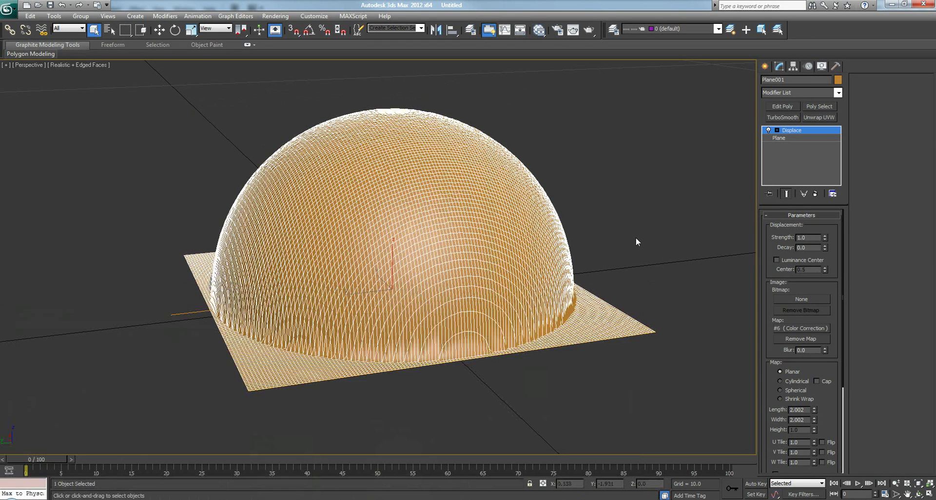
pyautogui.click(628, 246)
pyautogui.moveTo(412, 270); pyautogui.dragTo(627, 434, button='middle')
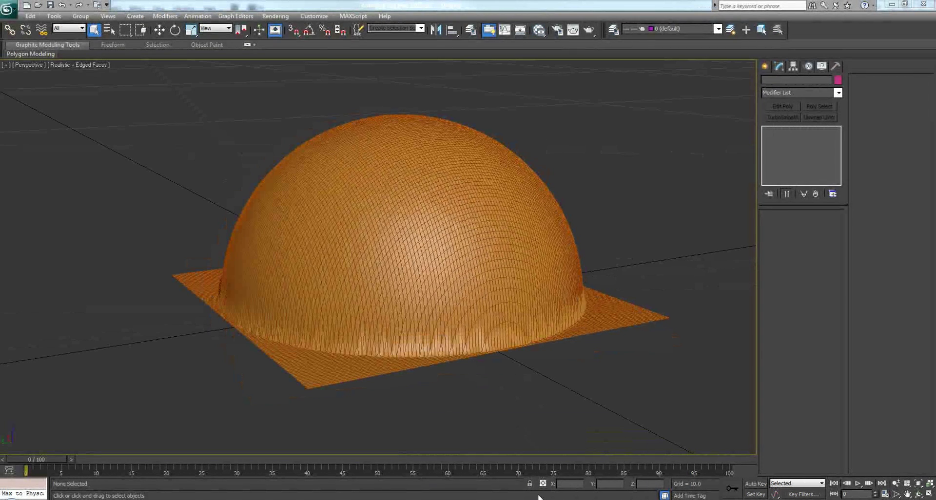
# Switch to Windows Photo Viewer and view the comparison images ImageGamma_01.jpg and ImageGamma_02.jpg.
pyautogui.click(476, 458)
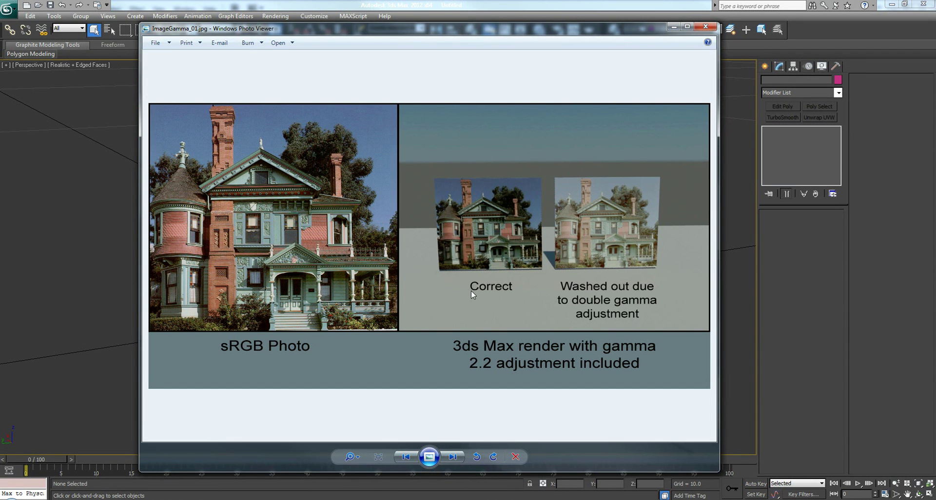
pyautogui.moveTo(555, 460)
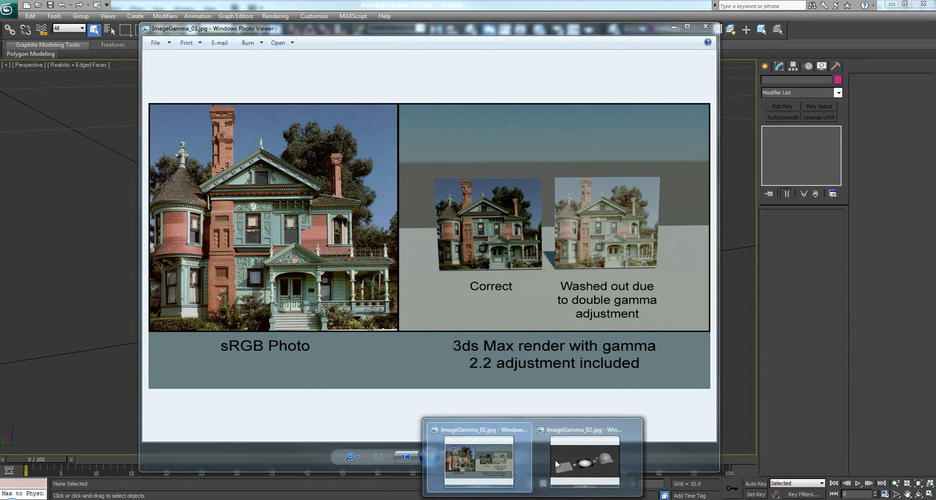
pyautogui.click(594, 454)
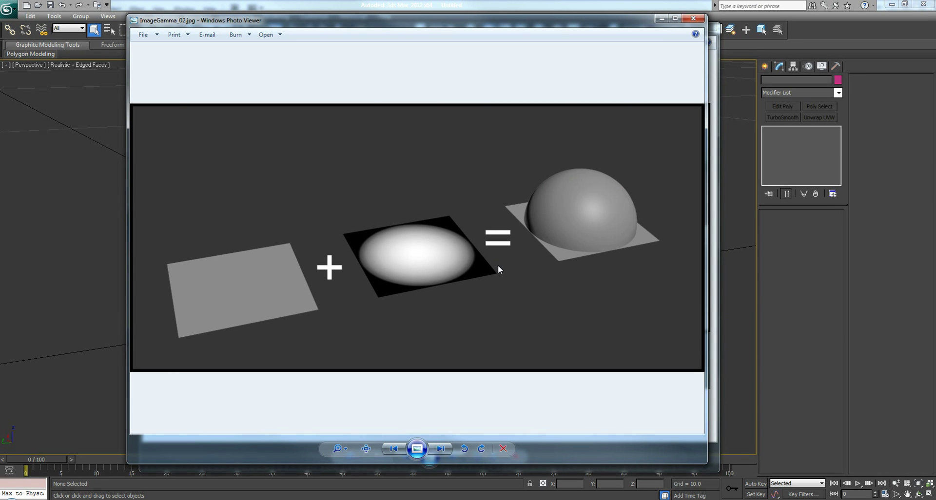